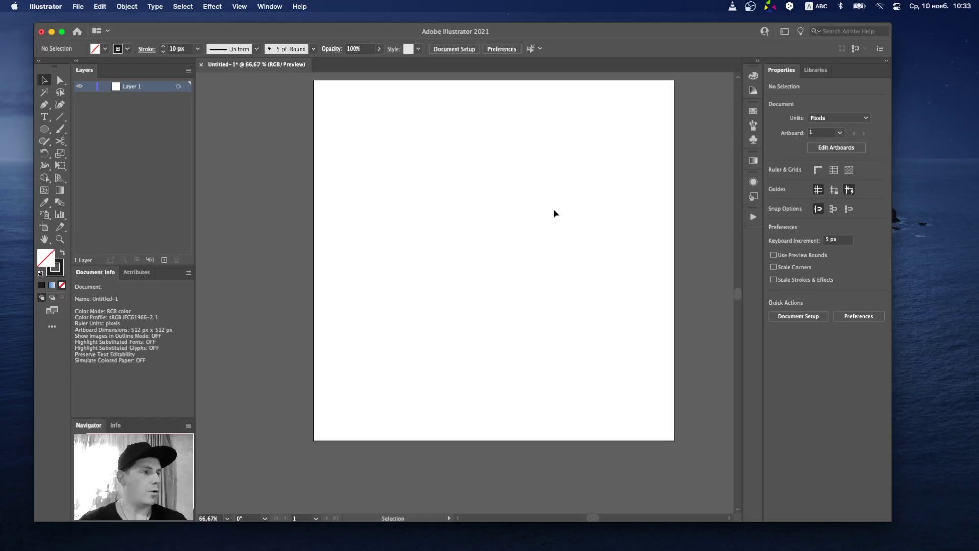
Step: Set a 20 px stroke for the Ellipse Tool and draw a circle near the top centre
{"action": "left_click_drag", "start_coordinate": [45, 129], "coordinate": [81, 153]}
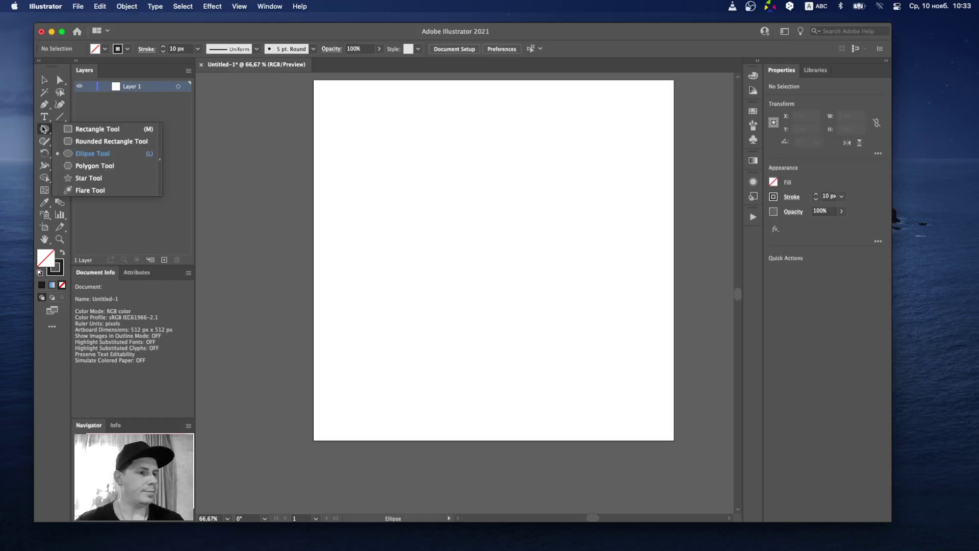
{"action": "left_click", "coordinate": [85, 159]}
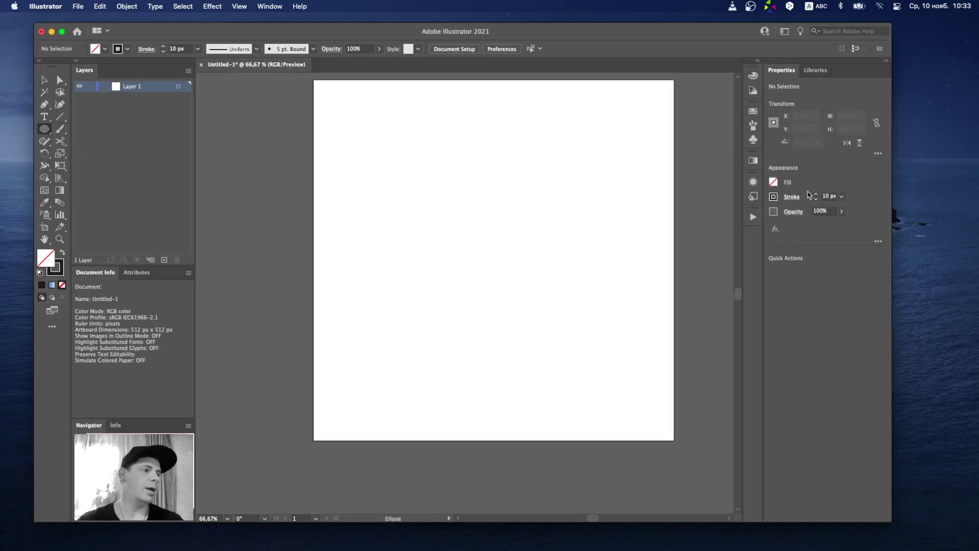
{"action": "left_click", "coordinate": [828, 196]}
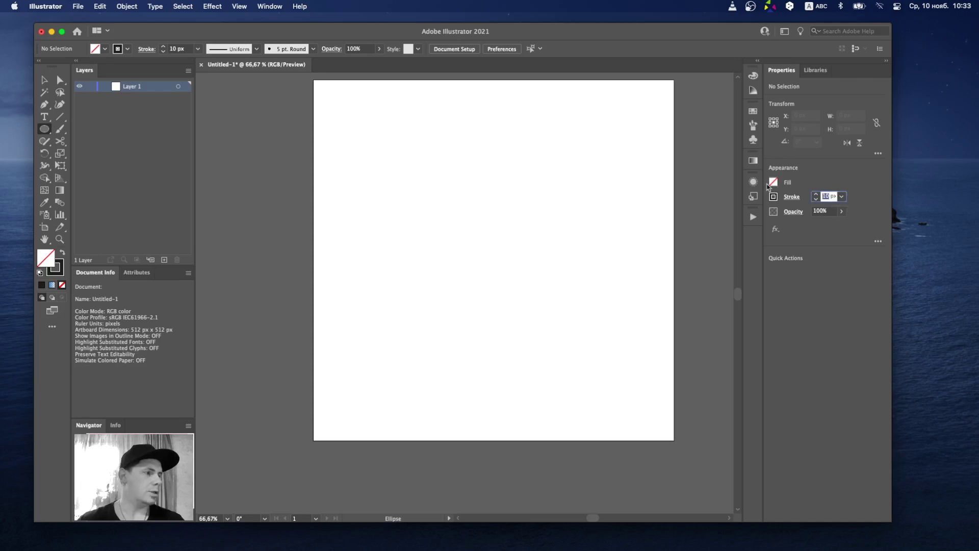
{"action": "type", "text": "2"}
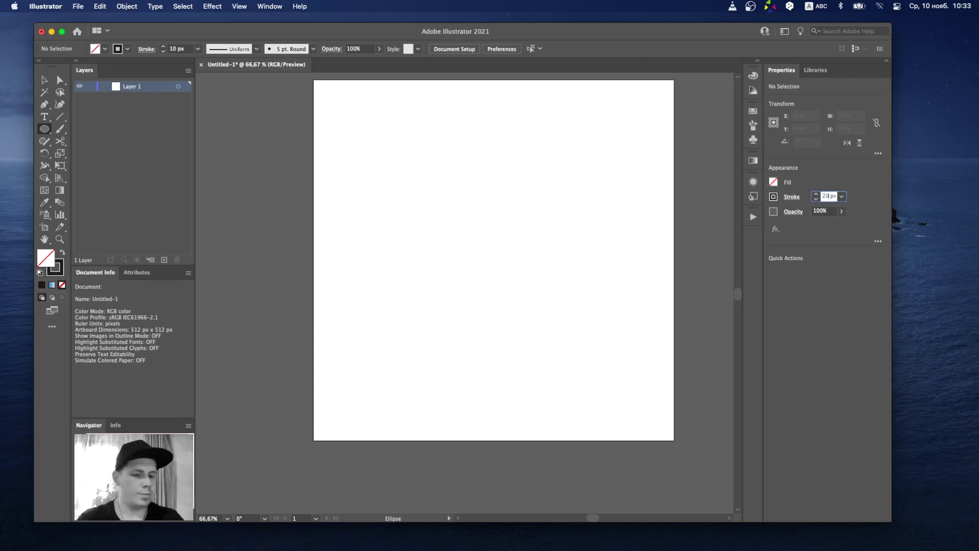
{"action": "key", "text": "Return"}
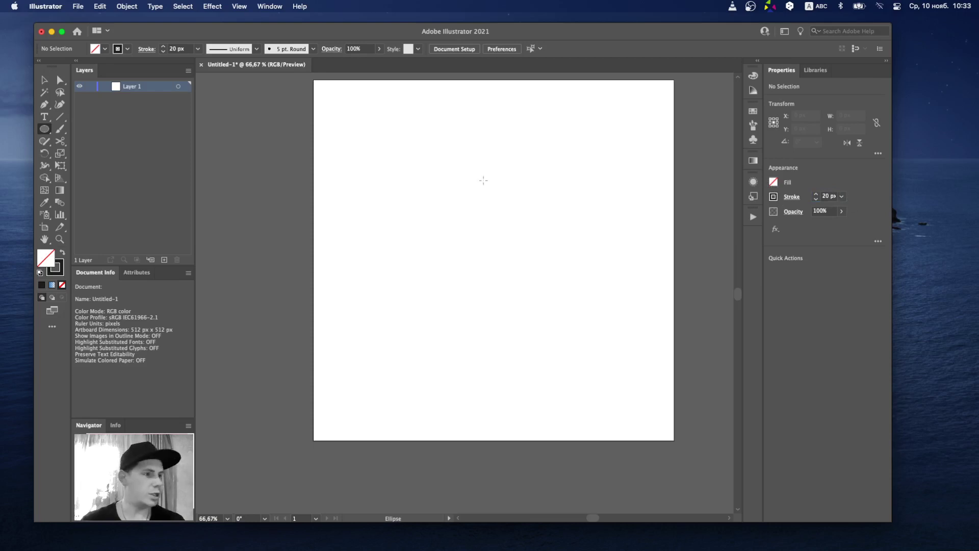
{"action": "left_click_drag", "start_coordinate": [509, 158], "coordinate": [448, 283]}
Step: Finish the 20 px ring and return to the Selection Tool (V)
{"action": "key", "text": "v"}
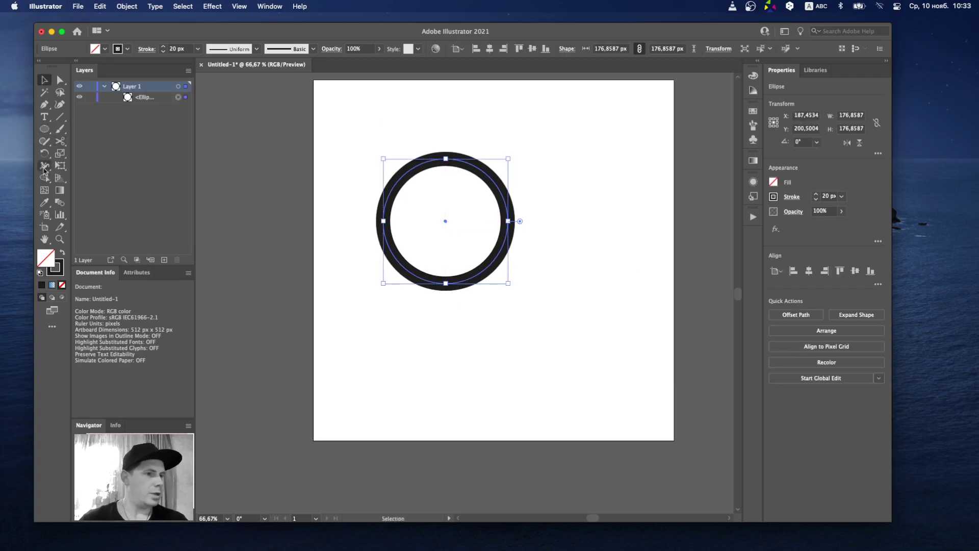
Step: Draw a vertical 20 px line down to the ring's top anchor
{"action": "left_click", "coordinate": [60, 116]}
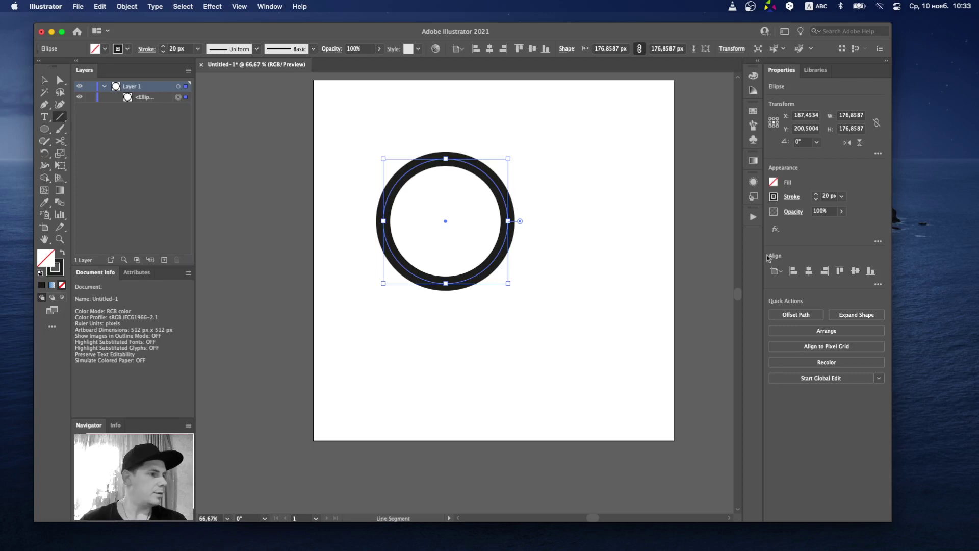
{"action": "left_click", "coordinate": [793, 198]}
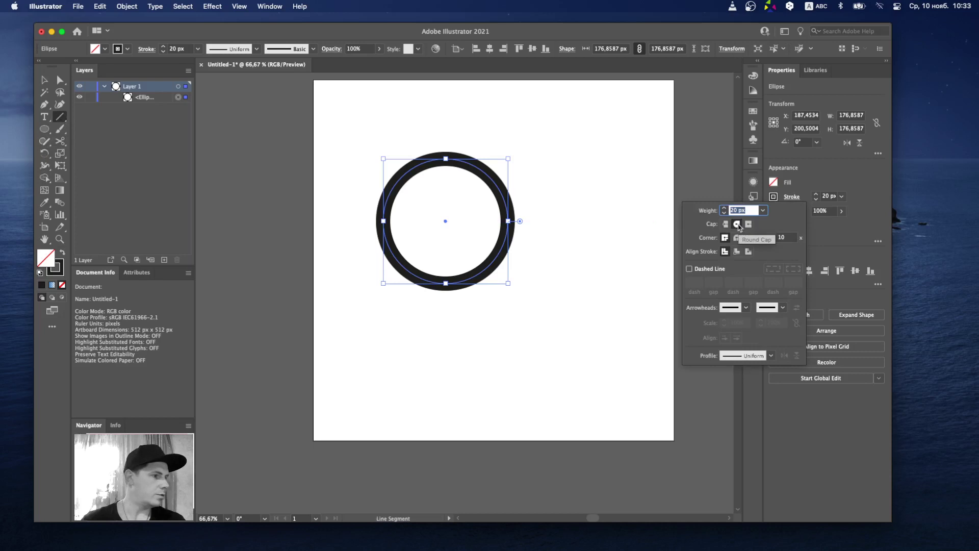
{"action": "left_click", "coordinate": [820, 187]}
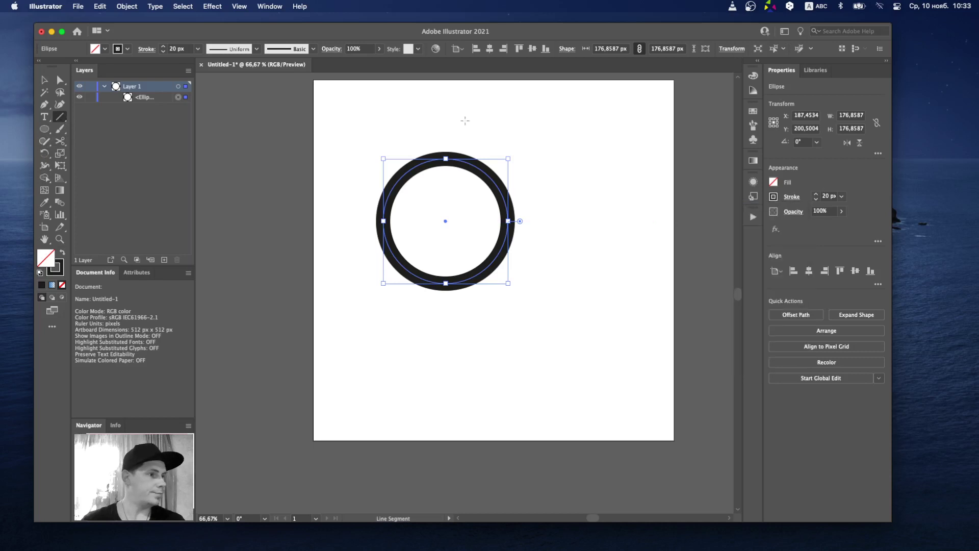
{"action": "left_click_drag", "start_coordinate": [446, 123], "coordinate": [446, 158]}
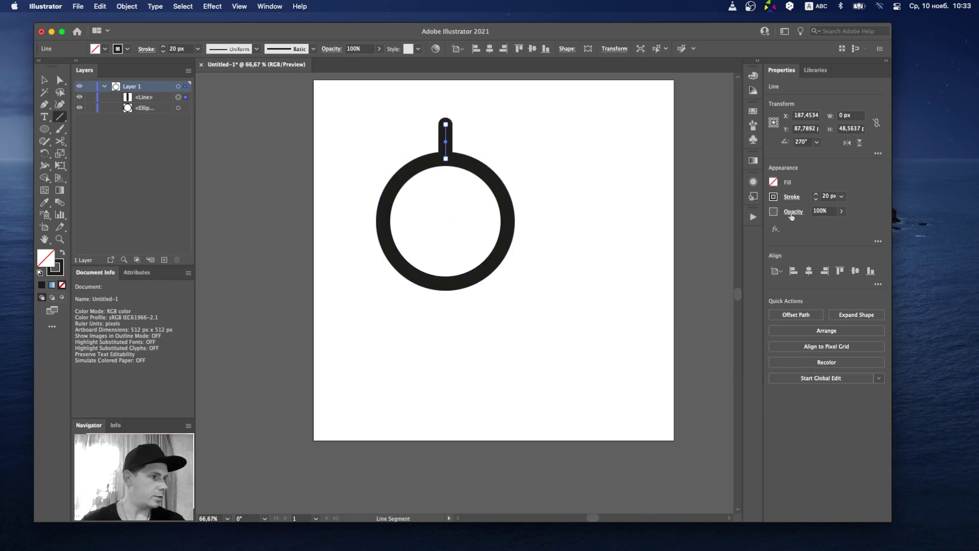
Step: Give the vertical line round caps, then select the ring
{"action": "left_click", "coordinate": [791, 196]}
{"action": "left_click", "coordinate": [726, 224]}
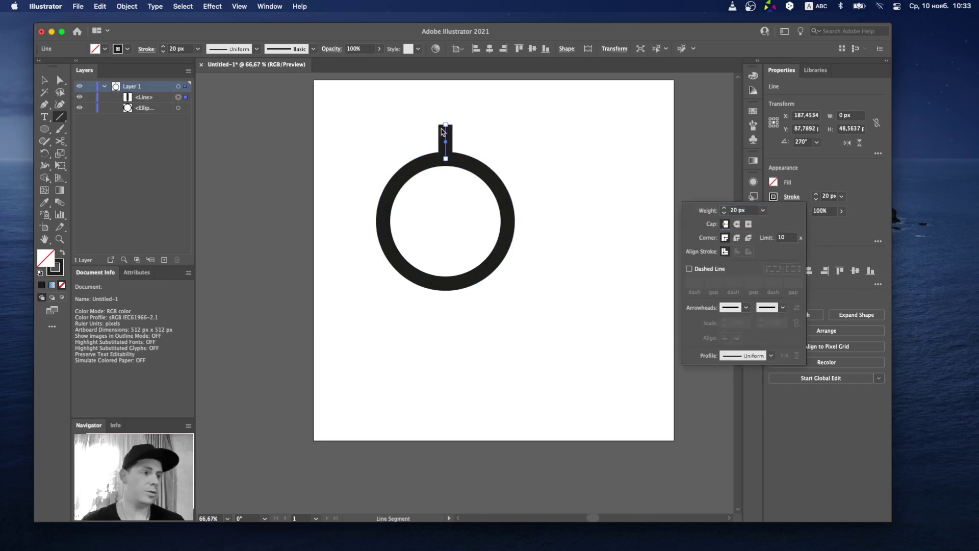
{"action": "left_click", "coordinate": [738, 223]}
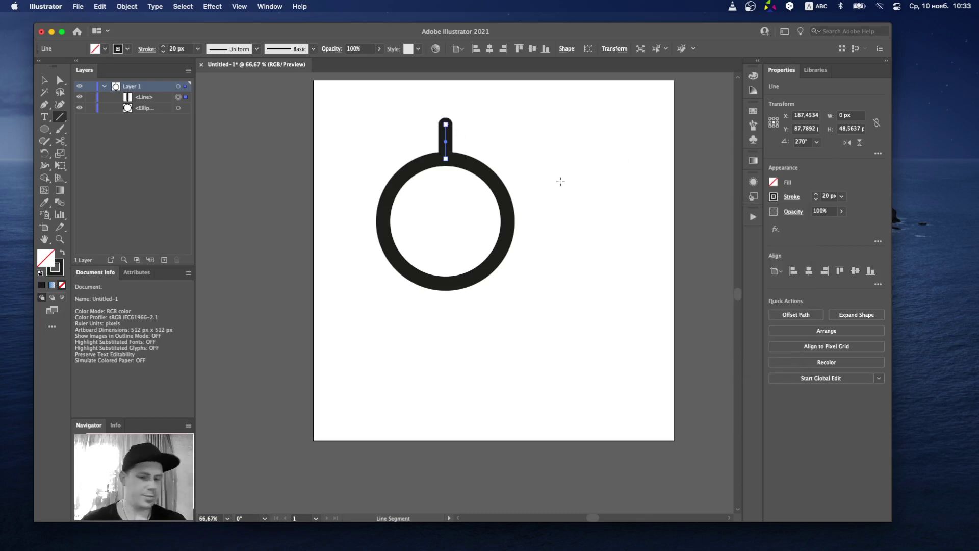
{"action": "key", "text": "v"}
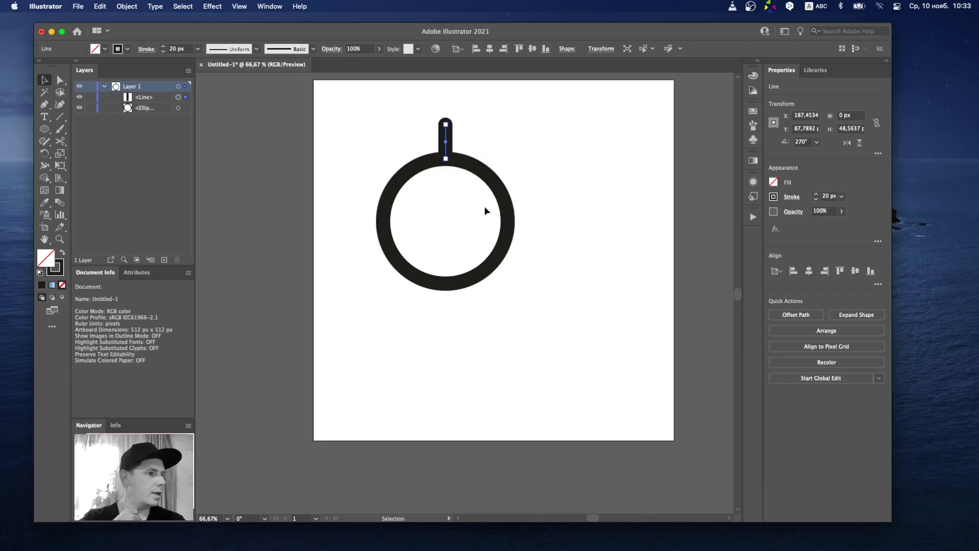
{"action": "left_click", "coordinate": [515, 207]}
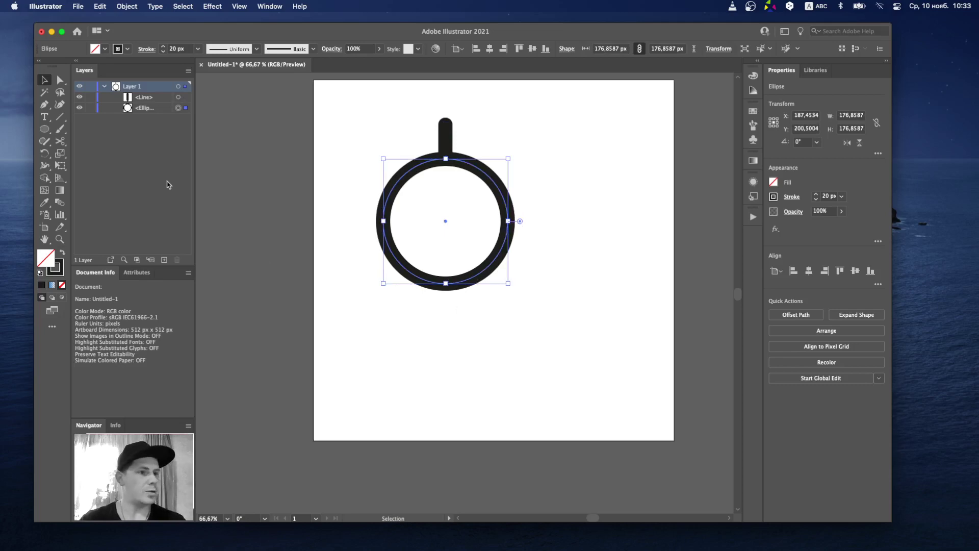
Step: Cut the ring with the Scissors Tool at its bottom and right anchors
{"action": "left_click", "coordinate": [58, 146]}
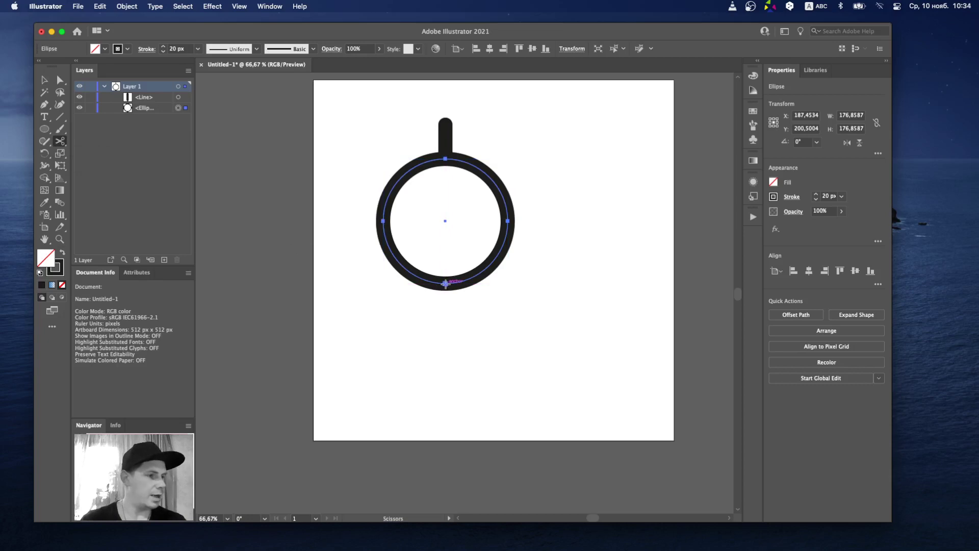
{"action": "left_click", "coordinate": [446, 283]}
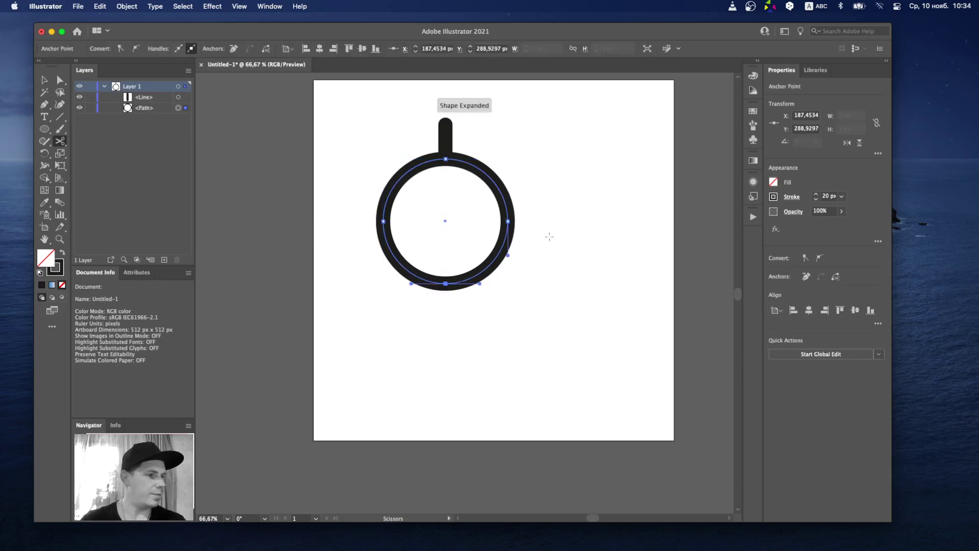
{"action": "left_click", "coordinate": [507, 221]}
Step: Select the bottom-right quarter arc and delete it
{"action": "key", "text": "v"}
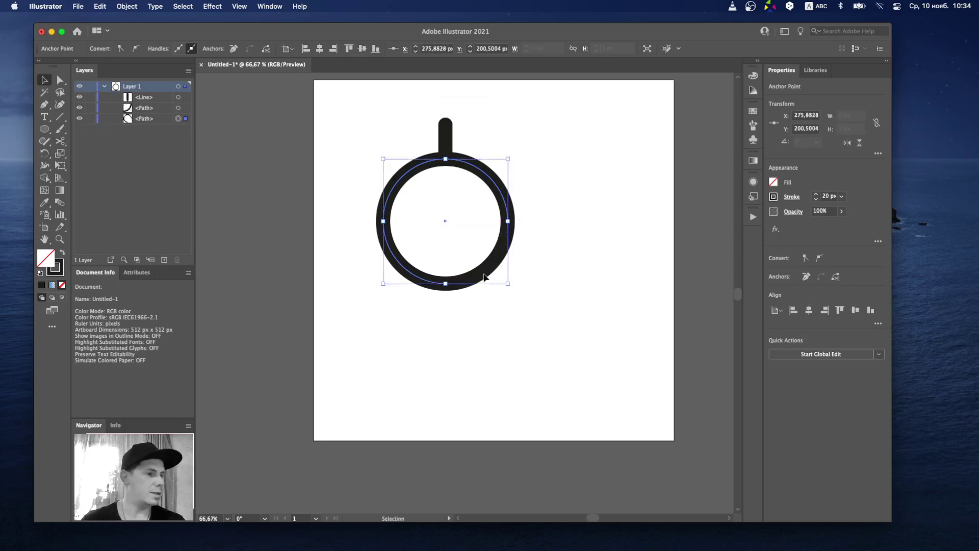
{"action": "left_click", "coordinate": [542, 275]}
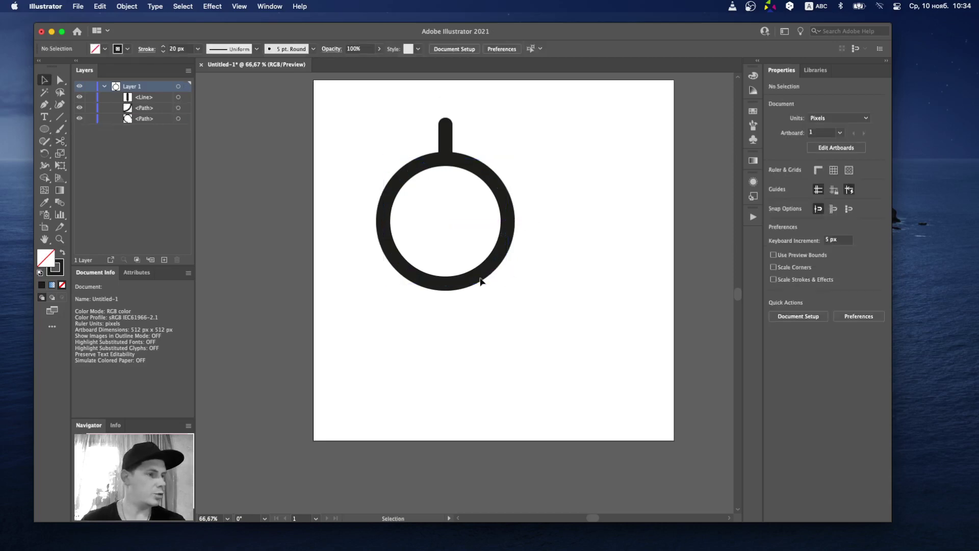
{"action": "left_click", "coordinate": [492, 263]}
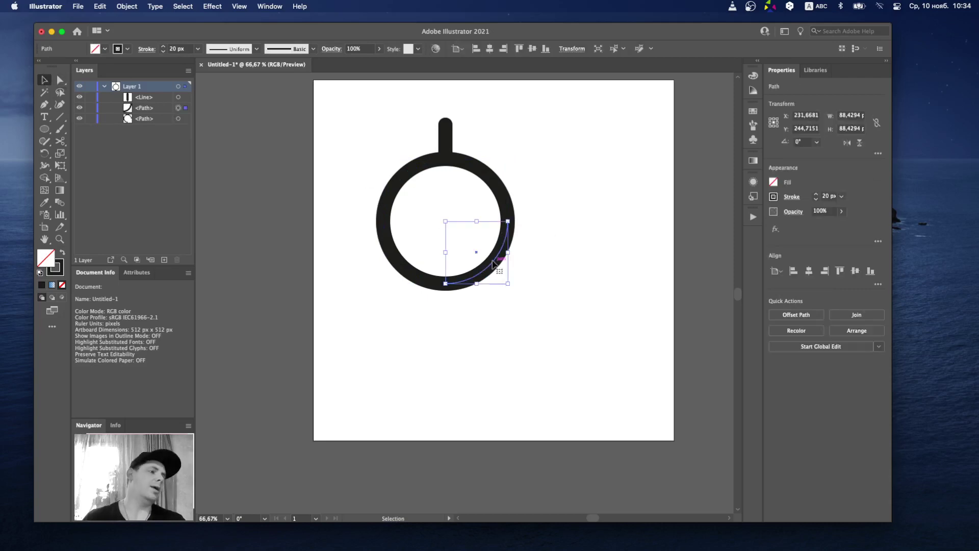
{"action": "left_click_drag", "start_coordinate": [494, 266], "coordinate": [511, 296]}
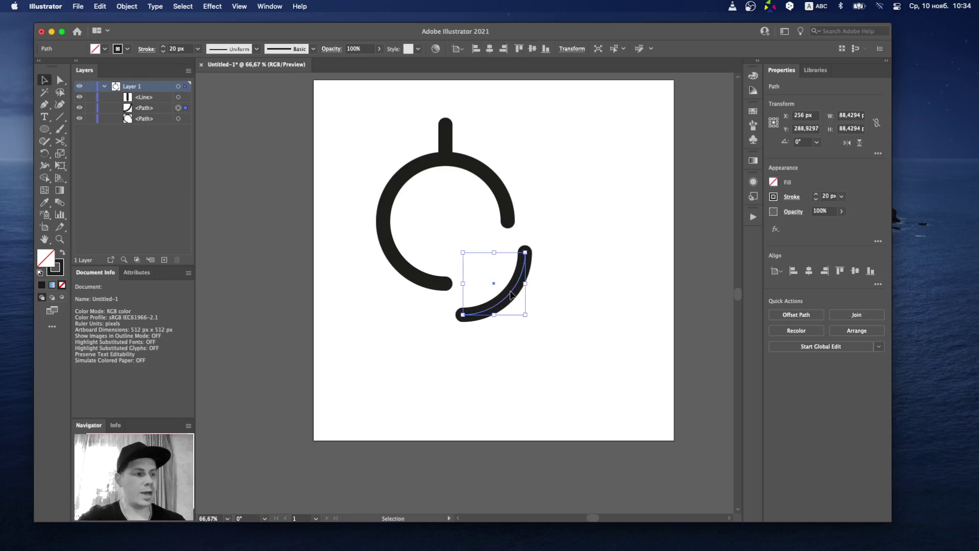
{"action": "key", "text": "Delete"}
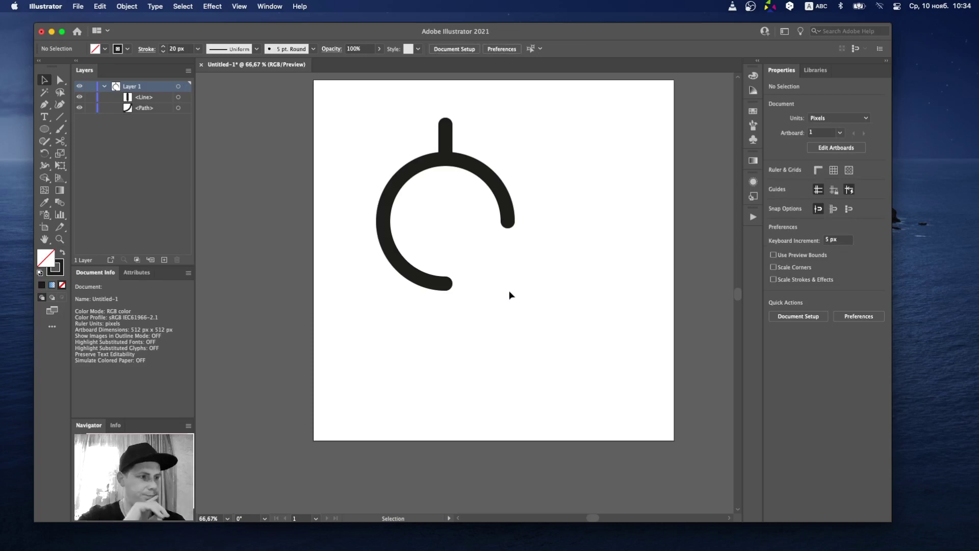
Step: Apply Round Cap to the open arc, then marquee-select the arc and line
{"action": "left_click", "coordinate": [506, 201]}
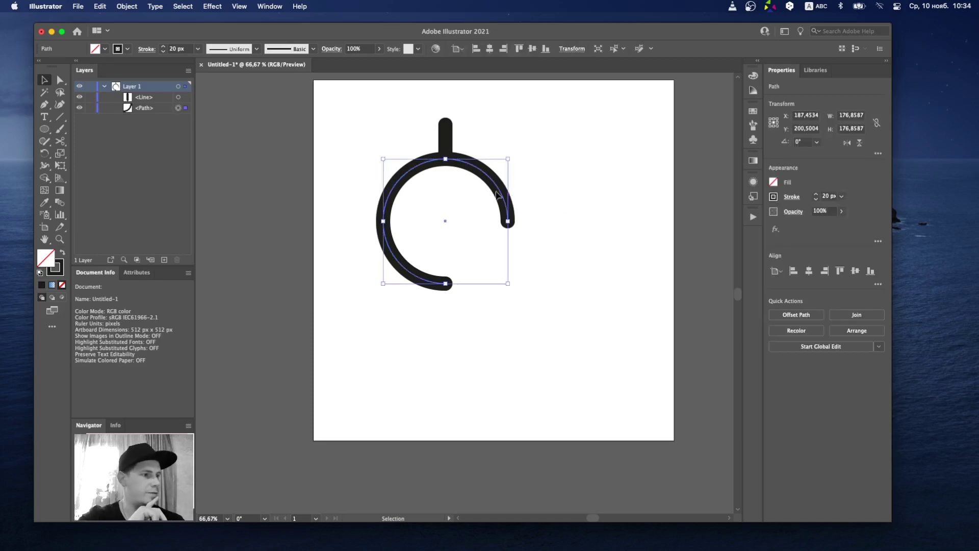
{"action": "left_click", "coordinate": [792, 198]}
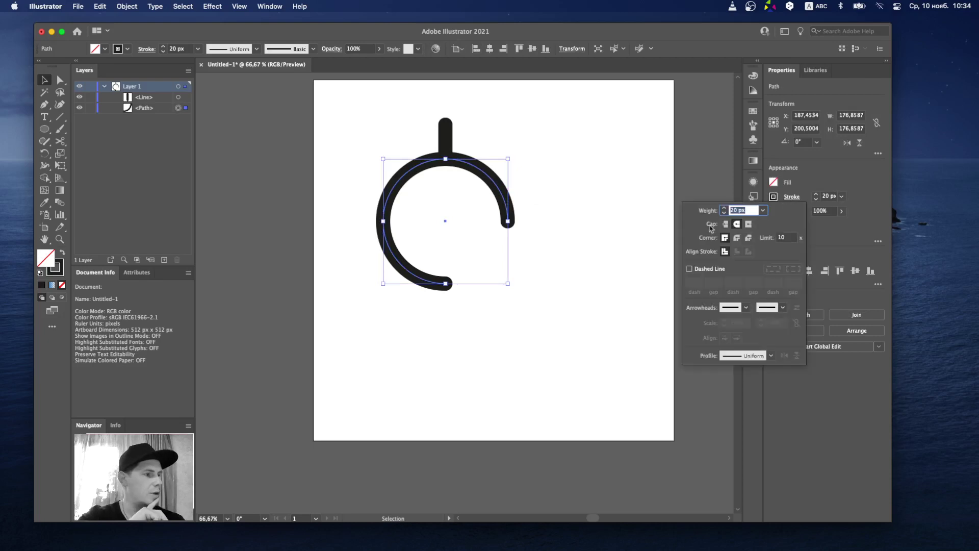
{"action": "left_click", "coordinate": [737, 224]}
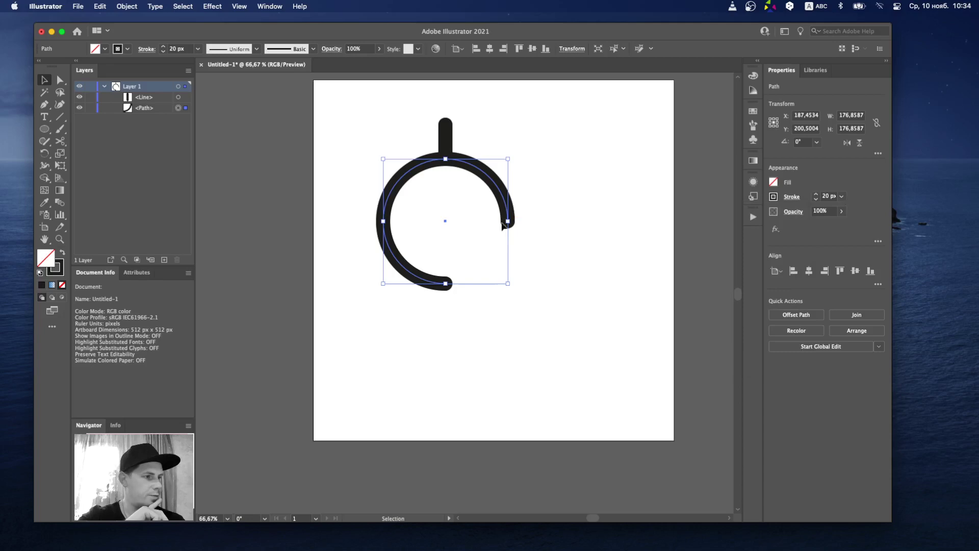
{"action": "mouse_move", "coordinate": [551, 106]}
{"action": "left_mouse_down"}
{"action": "mouse_move", "coordinate": [347, 362]}
{"action": "mouse_move", "coordinate": [423, 347]}
{"action": "left_mouse_up"}
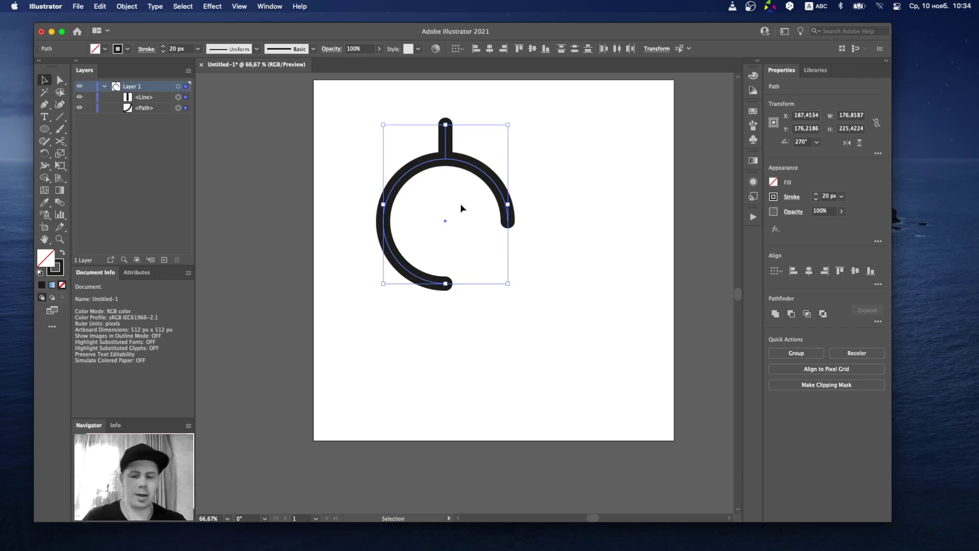
Step: Copy the line and arc and Paste in Front (Ctrl+C, Ctrl+F)
{"action": "key", "text": "a"}
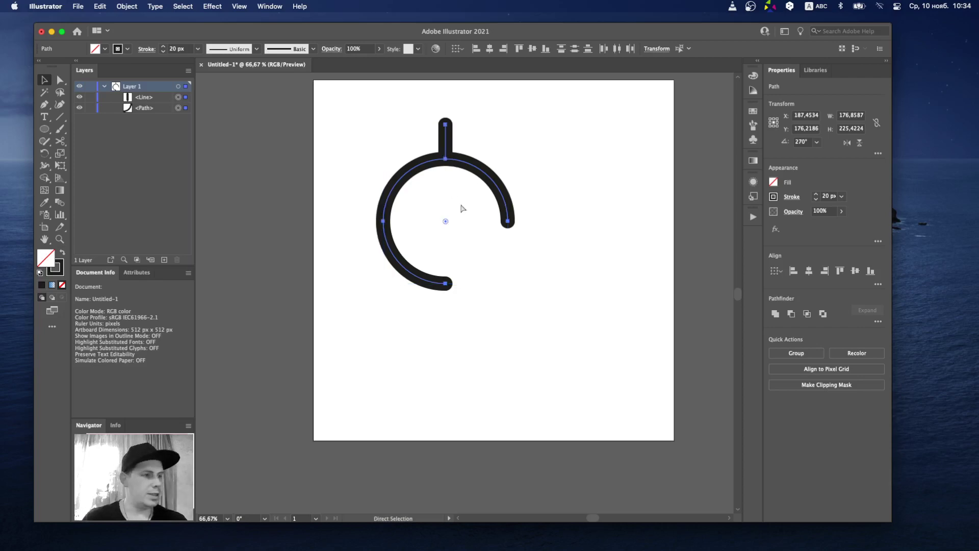
{"action": "key", "text": "v"}
{"action": "key", "text": "a"}
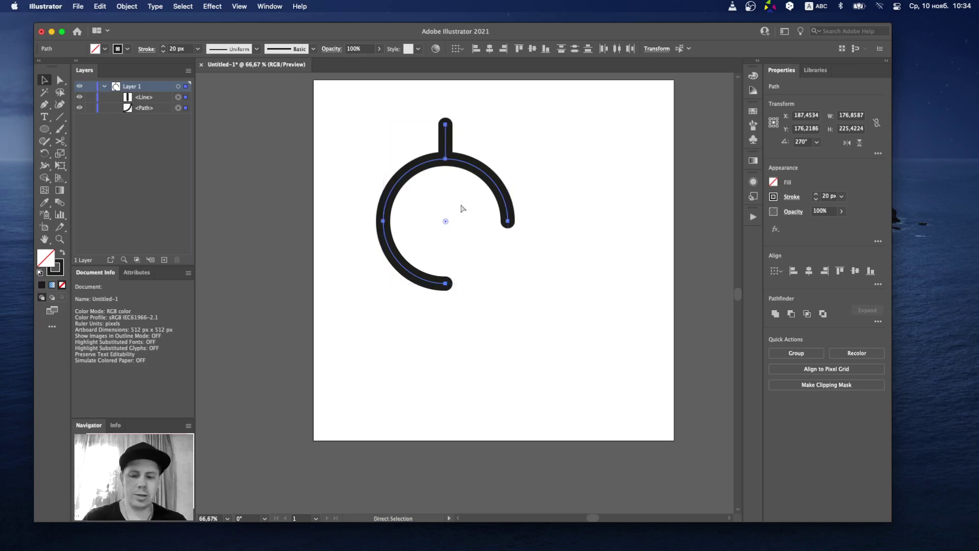
{"action": "key", "text": "ctrl+c"}
{"action": "key", "text": "ctrl+f"}
{"action": "key", "text": "v"}
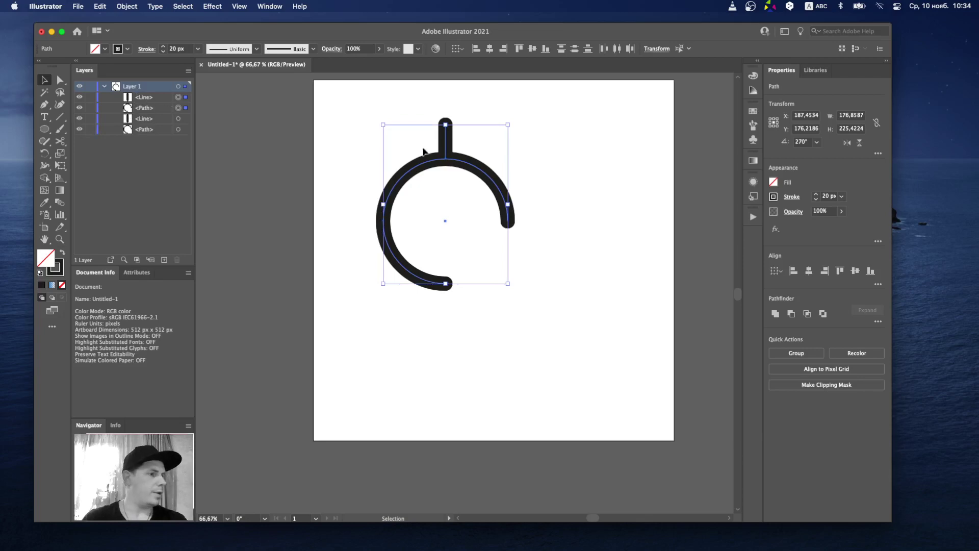
Step: Reflect the duplicated line and arc horizontally with Transform > Reflect
{"action": "right_click", "coordinate": [469, 167]}
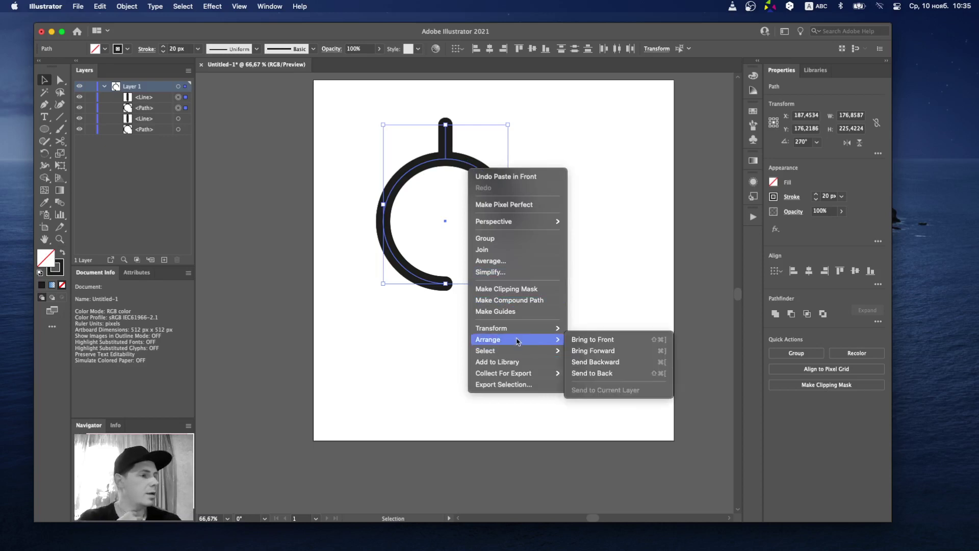
{"action": "mouse_move", "coordinate": [491, 329]}
{"action": "left_click", "coordinate": [605, 368]}
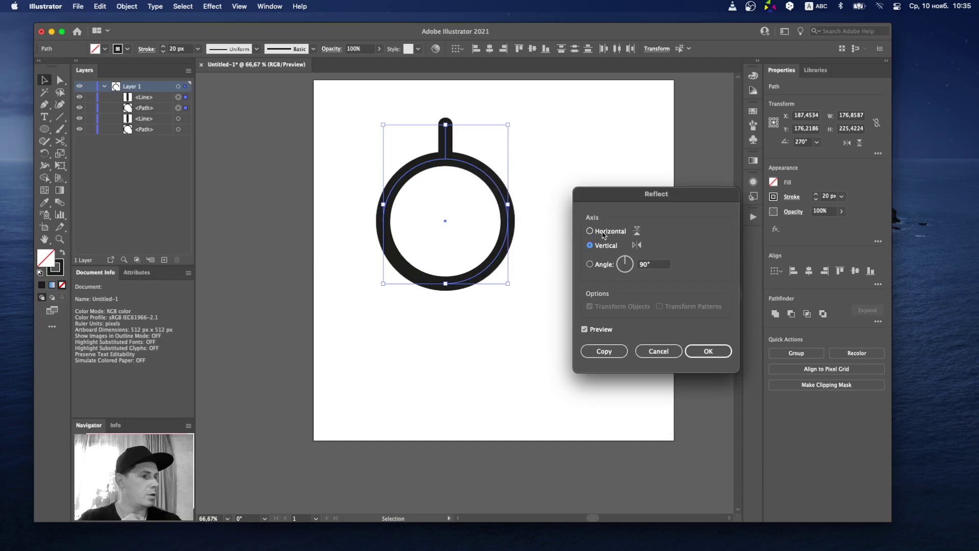
{"action": "left_click", "coordinate": [591, 230]}
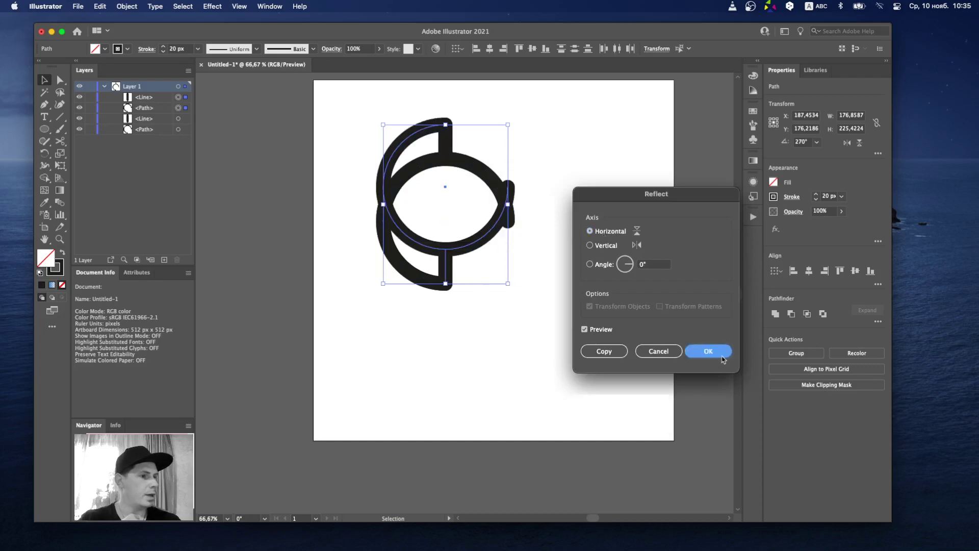
{"action": "left_click", "coordinate": [709, 351]}
Step: Reflect the duplicate across the vertical axis instead, then readjust the arc selection
{"action": "right_click", "coordinate": [437, 204]}
{"action": "mouse_move", "coordinate": [459, 362]}
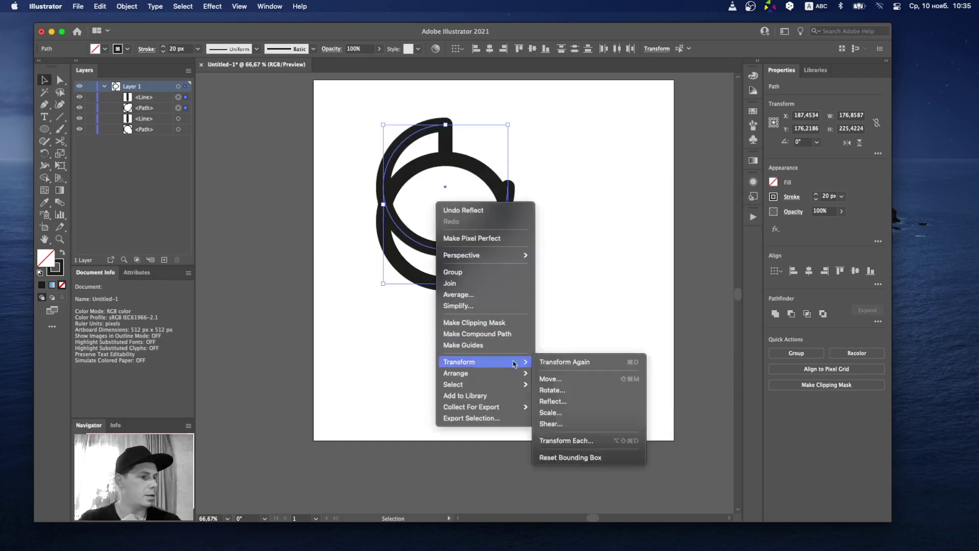
{"action": "left_click", "coordinate": [559, 403]}
{"action": "left_click", "coordinate": [614, 247]}
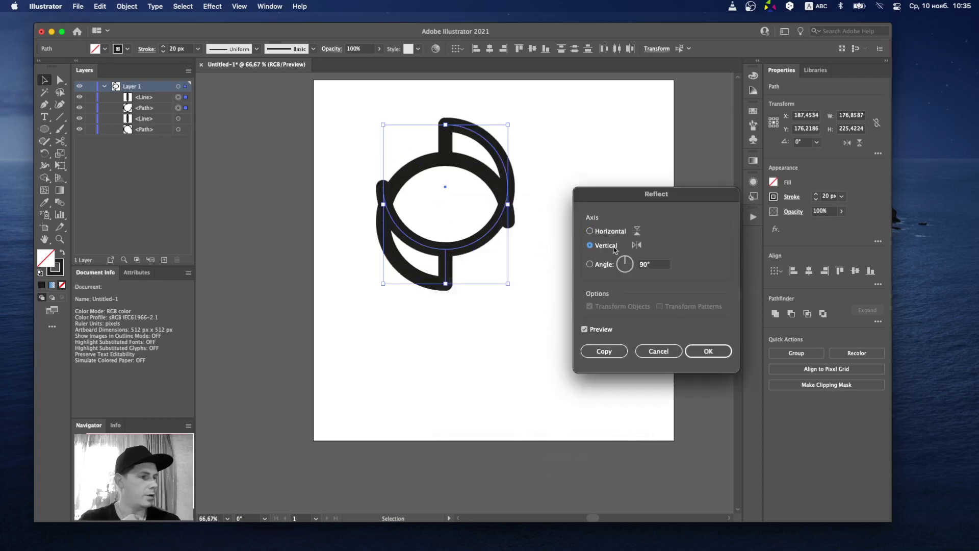
{"action": "left_click", "coordinate": [708, 353]}
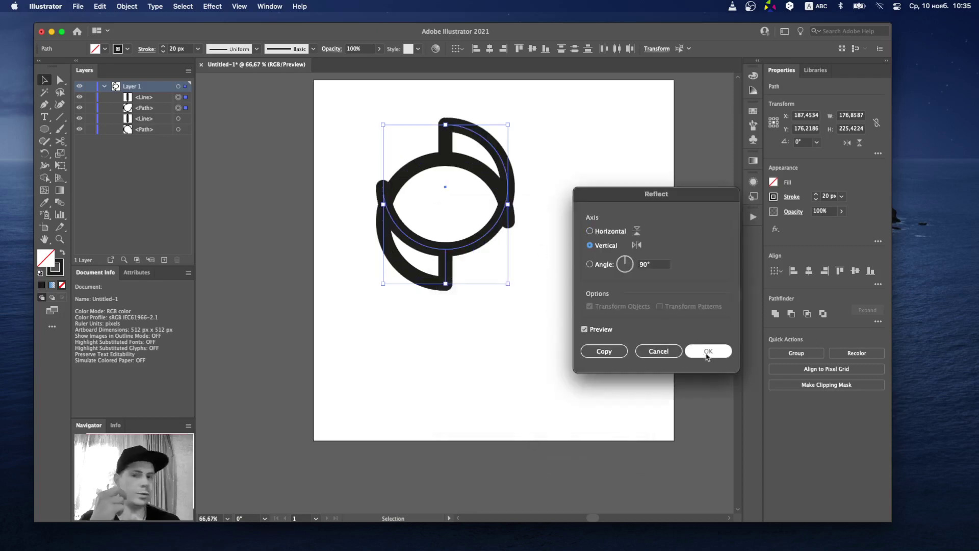
{"action": "left_click", "coordinate": [708, 353]}
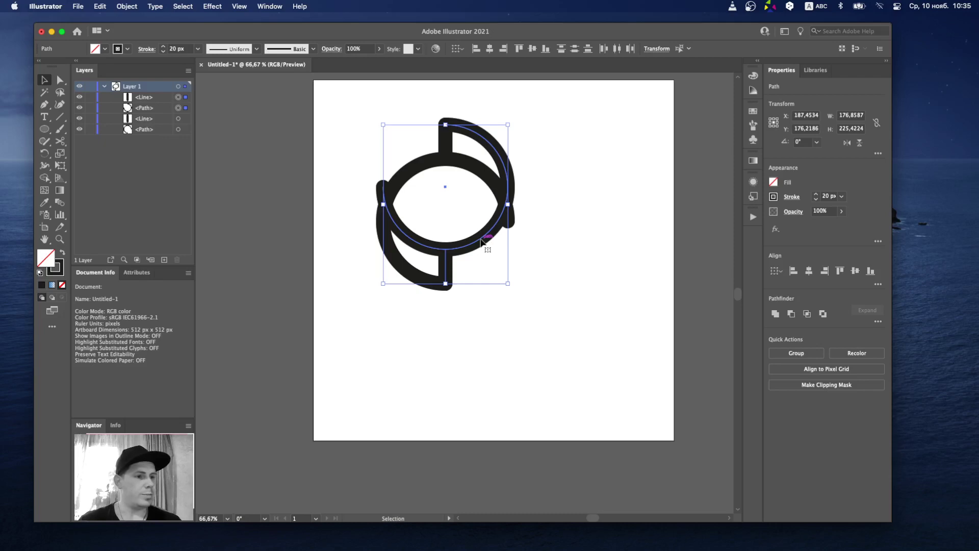
{"action": "left_click", "coordinate": [483, 241], "text": "shift"}
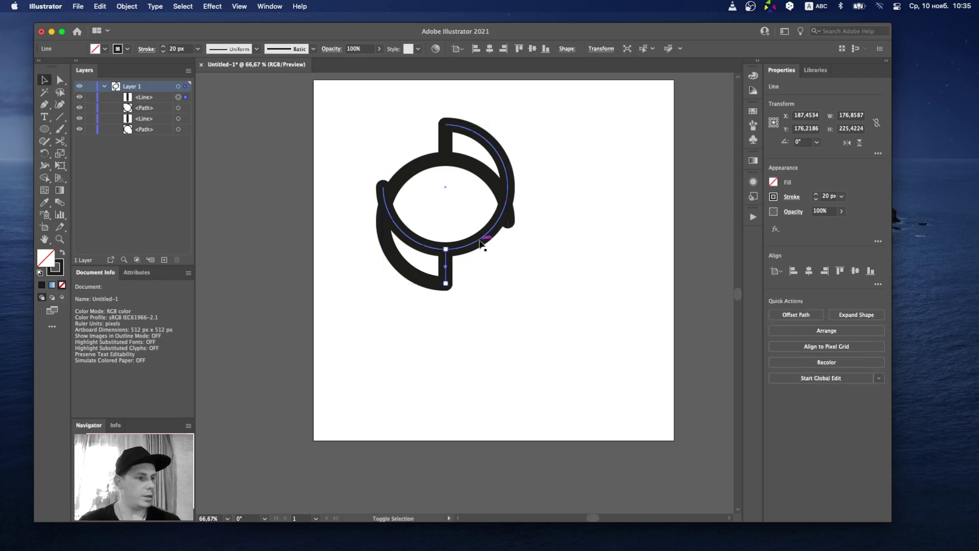
{"action": "left_click", "coordinate": [483, 242], "text": "shift"}
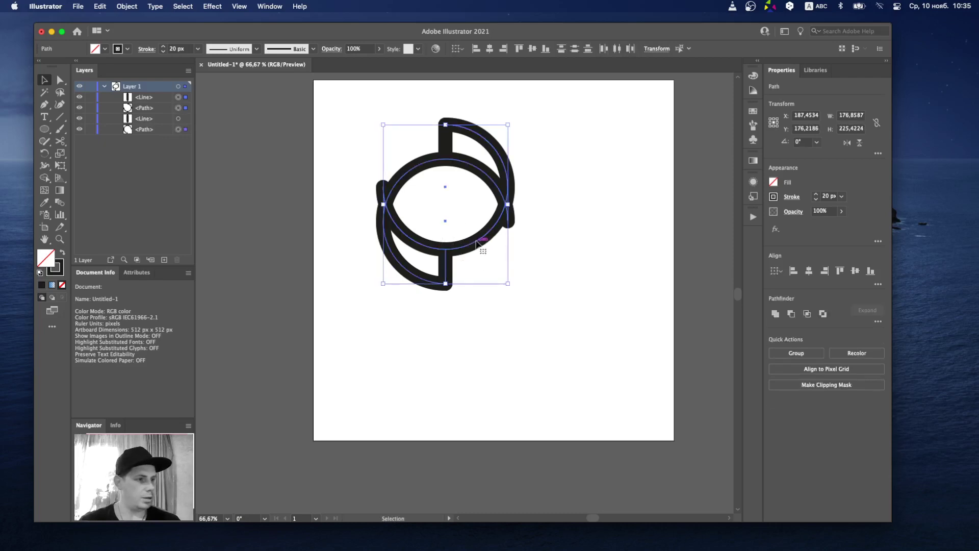
Step: Move the lower arc and bottom line about 161 px straight down beneath the top arc
{"action": "left_click_drag", "start_coordinate": [491, 261], "coordinate": [493, 260]}
{"action": "left_click", "coordinate": [520, 250]}
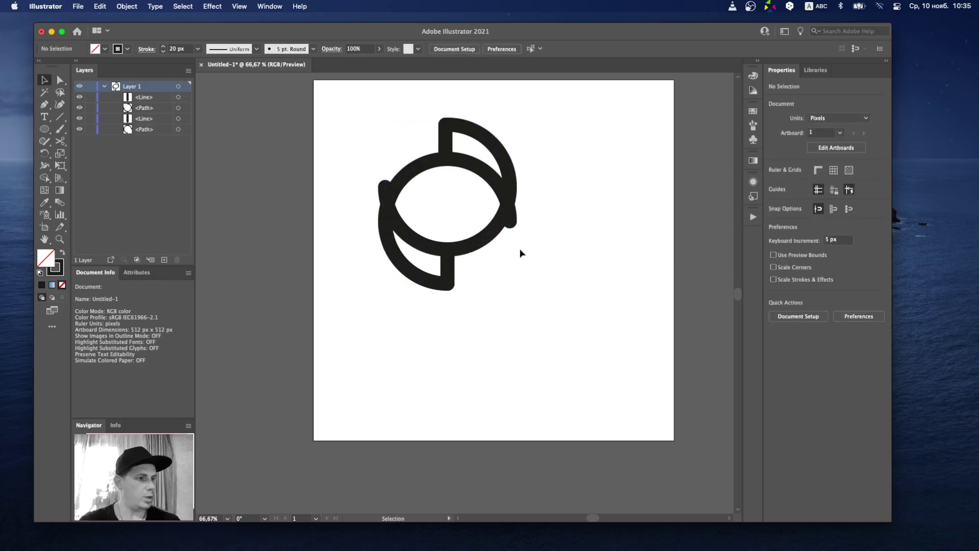
{"action": "left_click", "coordinate": [484, 242]}
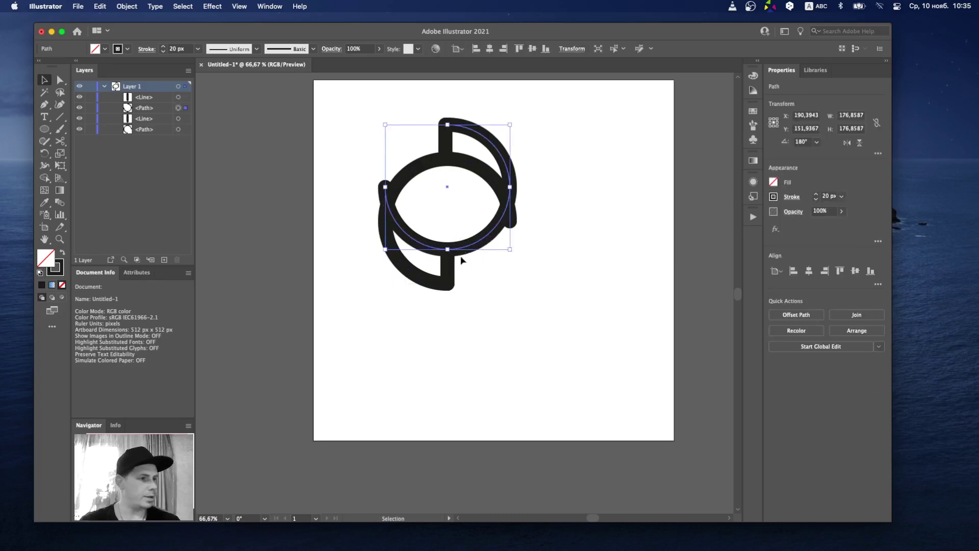
{"action": "left_click", "coordinate": [449, 268], "text": "shift"}
{"action": "left_click_drag", "start_coordinate": [486, 240], "coordinate": [472, 396]}
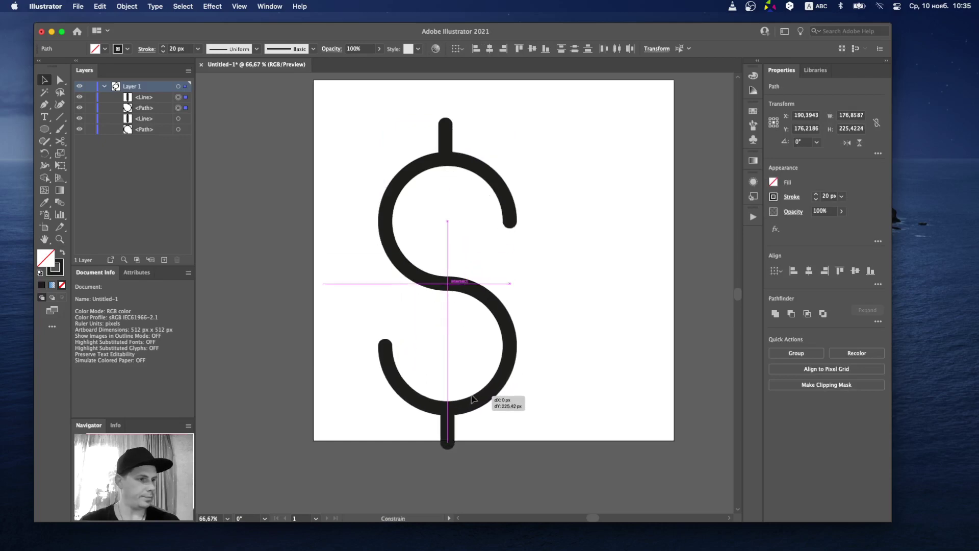
{"action": "left_click_drag", "start_coordinate": [472, 397], "coordinate": [472, 398]}
{"action": "left_click", "coordinate": [559, 299]}
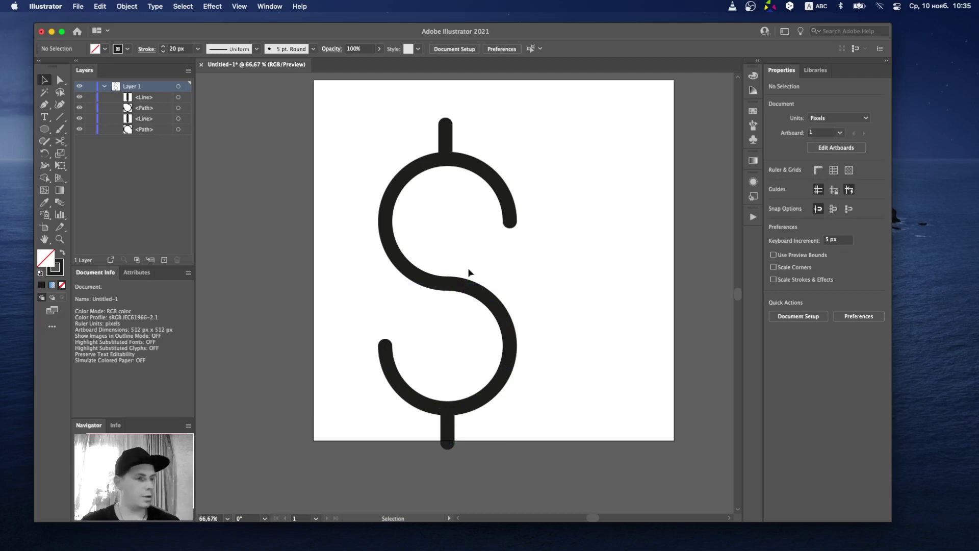
Step: Select the arcs' middle anchors with Direct Selection and Join them into one S path
{"action": "left_click", "coordinate": [59, 80]}
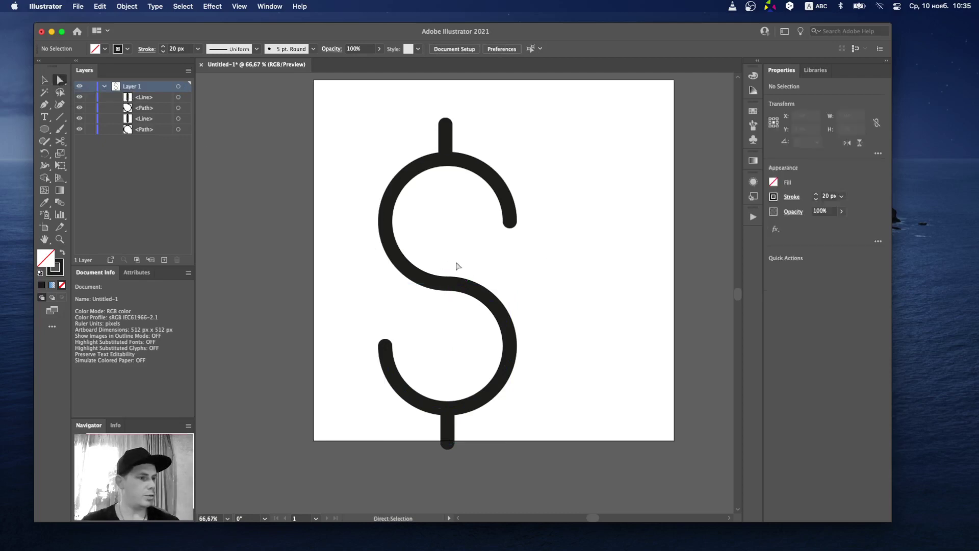
{"action": "left_click_drag", "start_coordinate": [456, 264], "coordinate": [432, 323]}
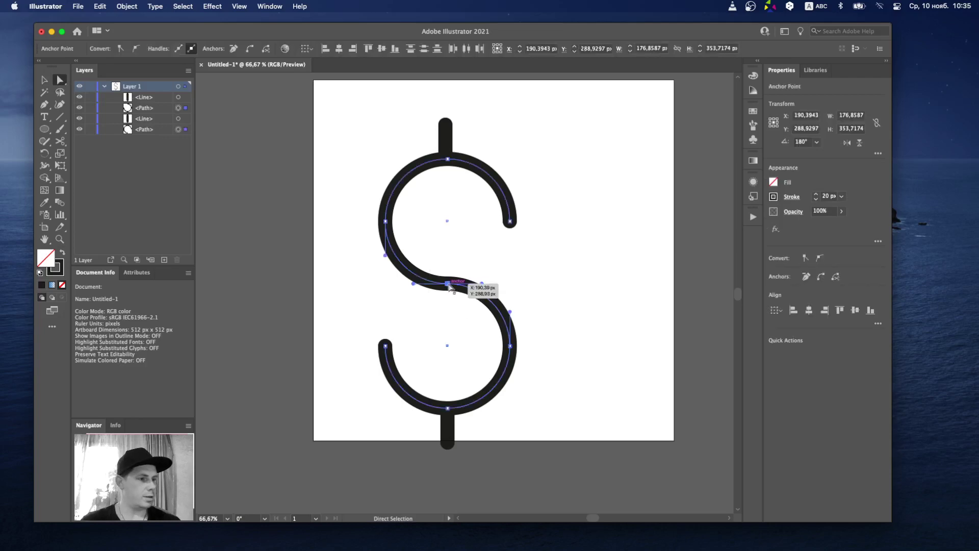
{"action": "right_click", "coordinate": [451, 285]}
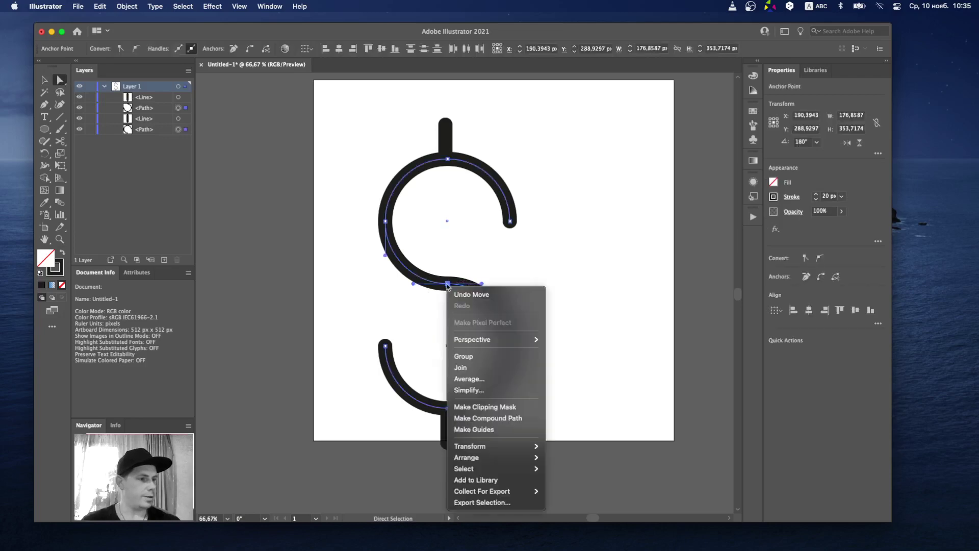
{"action": "left_click", "coordinate": [490, 367]}
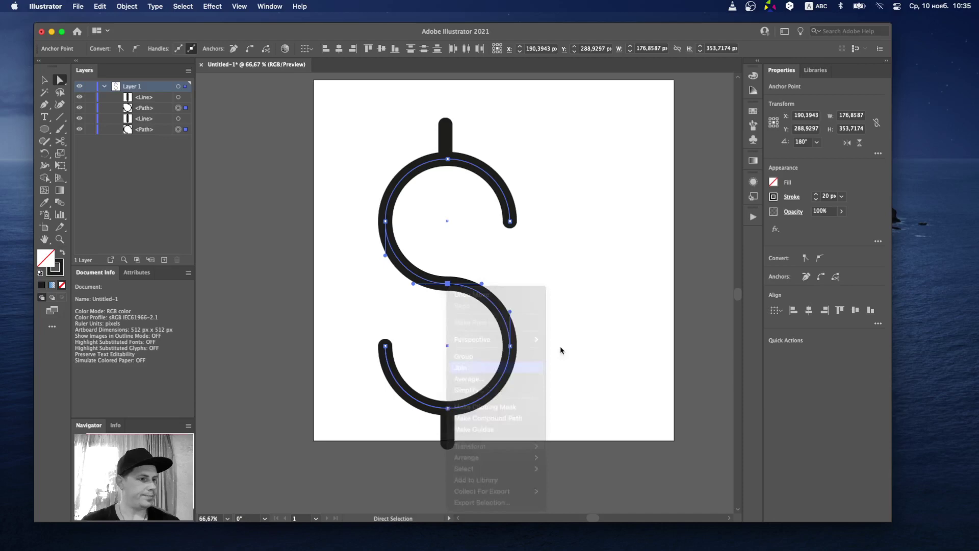
{"action": "left_click", "coordinate": [559, 330]}
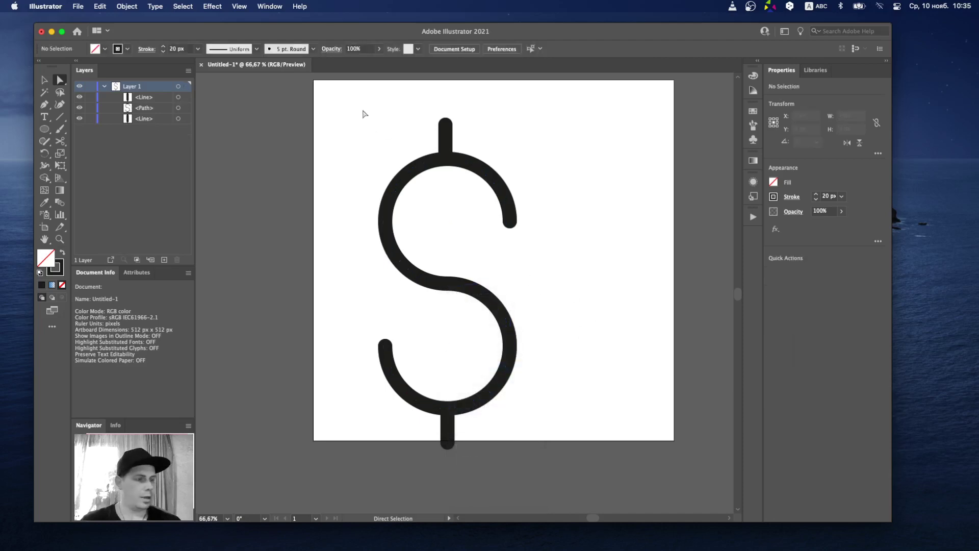
{"action": "key", "text": "v"}
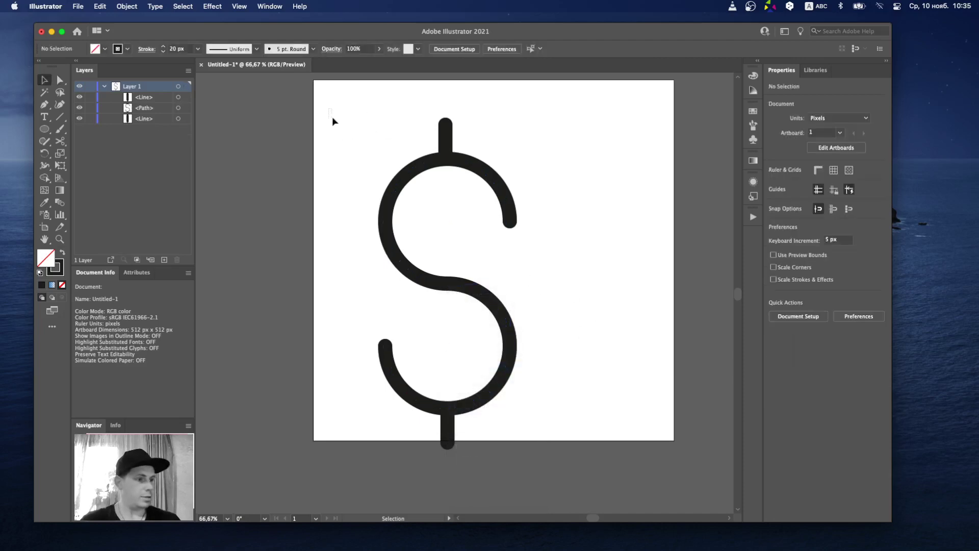
Step: Group the S and both lines with Ctrl+G, then centre the group horizontally and vertically
{"action": "left_click_drag", "start_coordinate": [333, 122], "coordinate": [521, 468]}
{"action": "left_click_drag", "start_coordinate": [487, 303], "coordinate": [515, 288]}
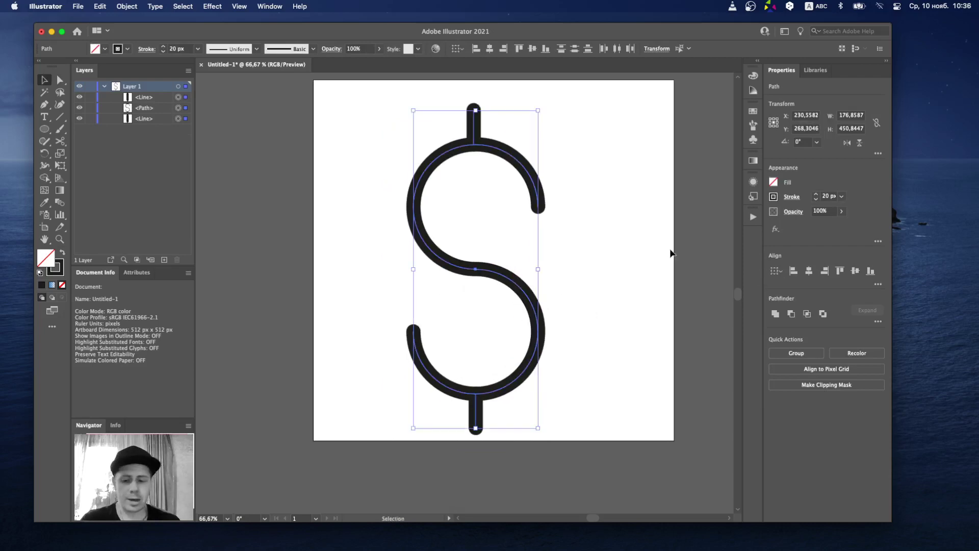
{"action": "key", "text": "ctrl+g"}
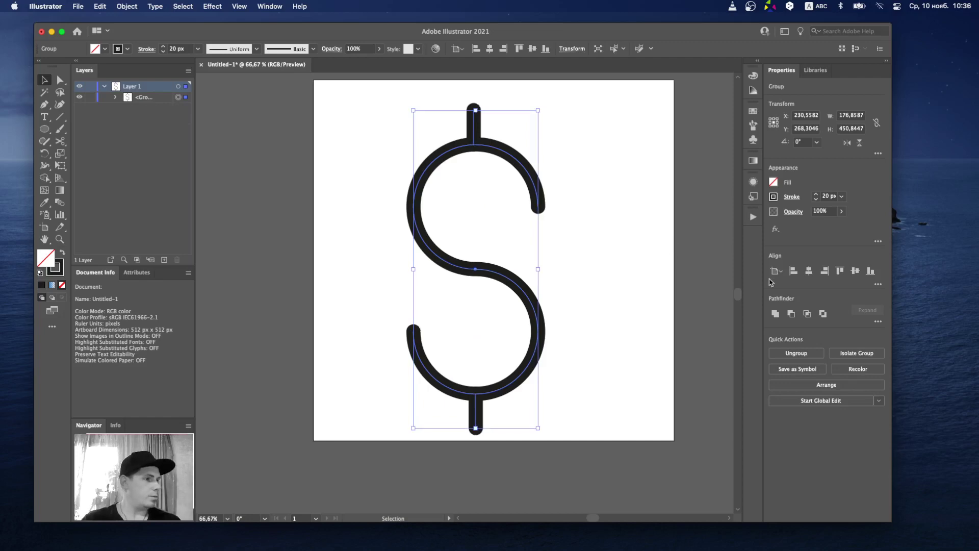
{"action": "left_click", "coordinate": [809, 271]}
{"action": "left_click", "coordinate": [856, 271]}
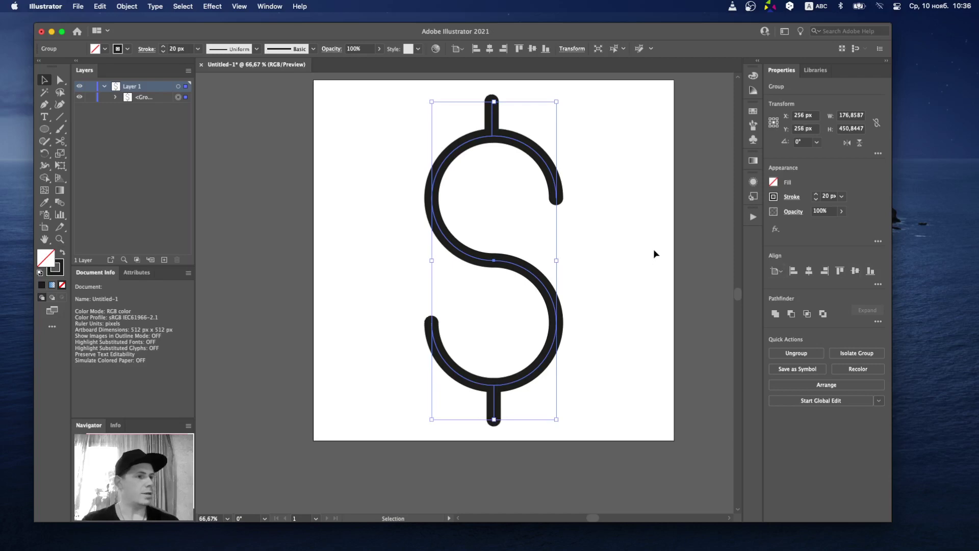
Step: Set the dollar sign's stroke weight to 40 px, then deselect and reselect everything
{"action": "left_click", "coordinate": [817, 196]}
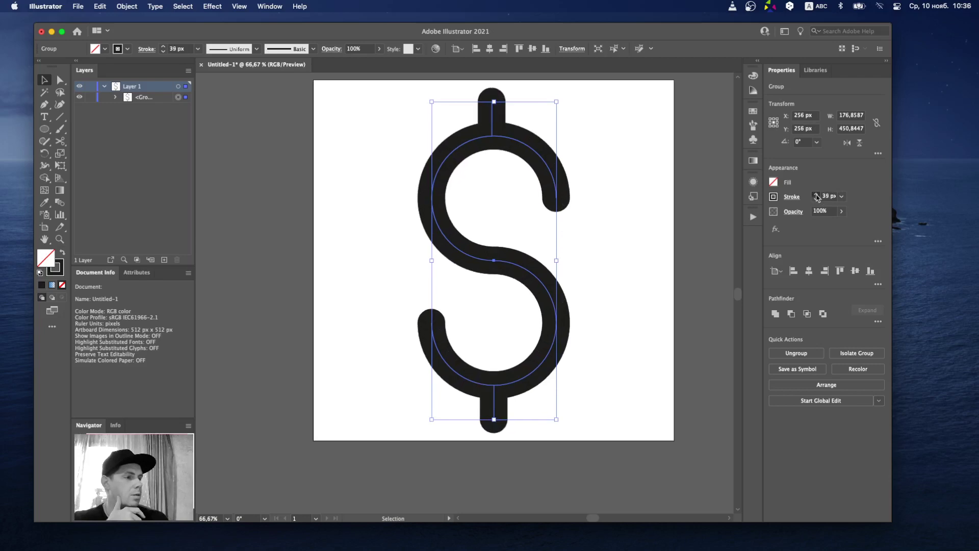
{"action": "left_click", "coordinate": [817, 196]}
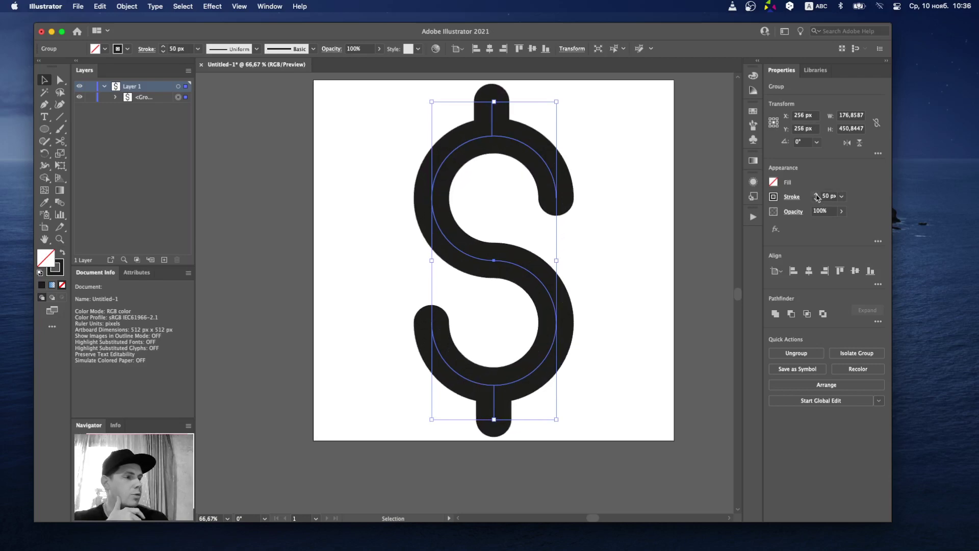
{"action": "left_click", "coordinate": [816, 199]}
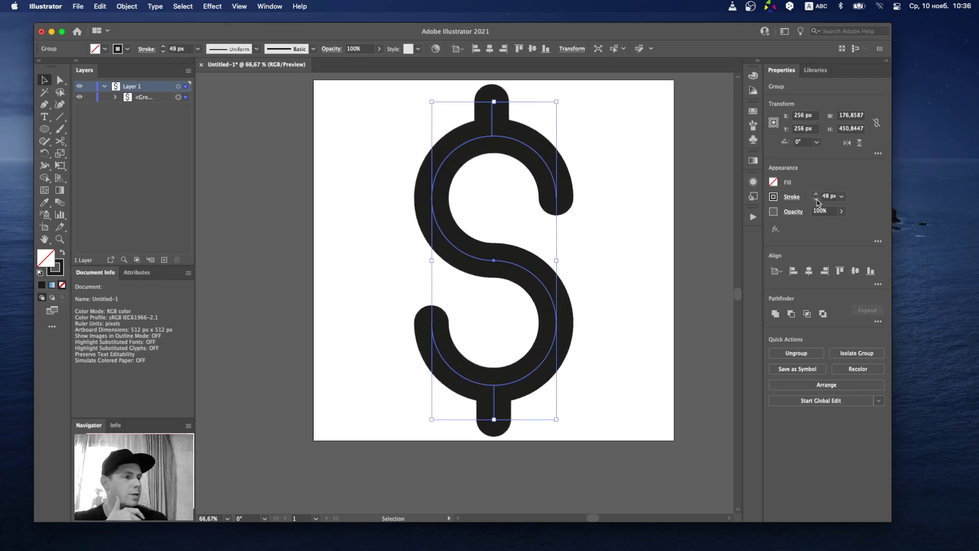
{"action": "left_click", "coordinate": [816, 200]}
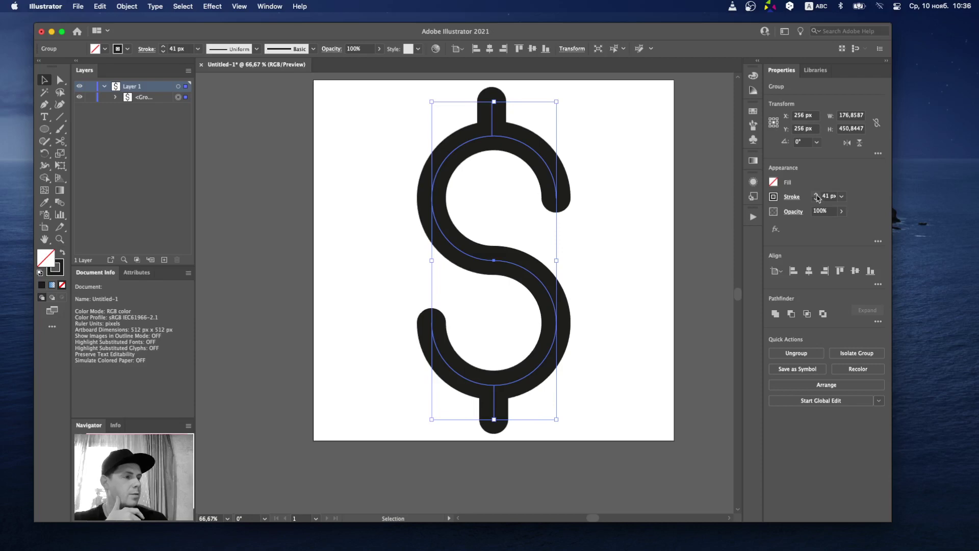
{"action": "left_click", "coordinate": [638, 160]}
{"action": "key", "text": "super+a"}
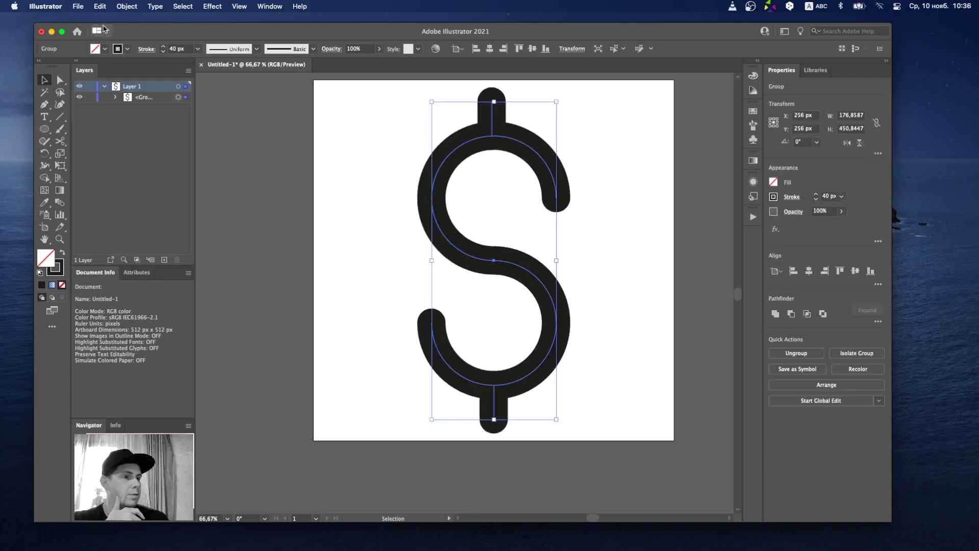
Step: Expand the stroked arcs and lines into outlines, then Unite them with Pathfinder
{"action": "left_click", "coordinate": [127, 6]}
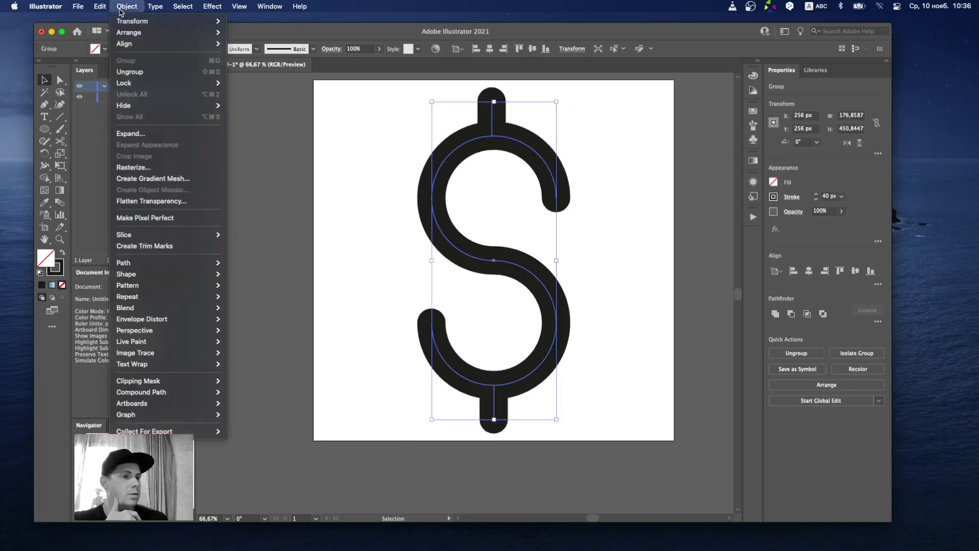
{"action": "left_click", "coordinate": [140, 134]}
{"action": "left_click", "coordinate": [507, 349]}
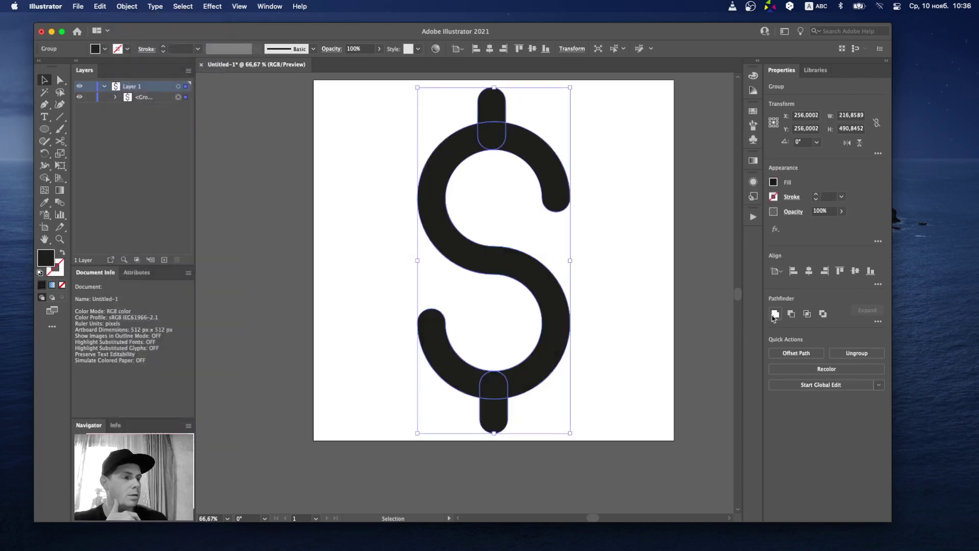
{"action": "left_click", "coordinate": [776, 314]}
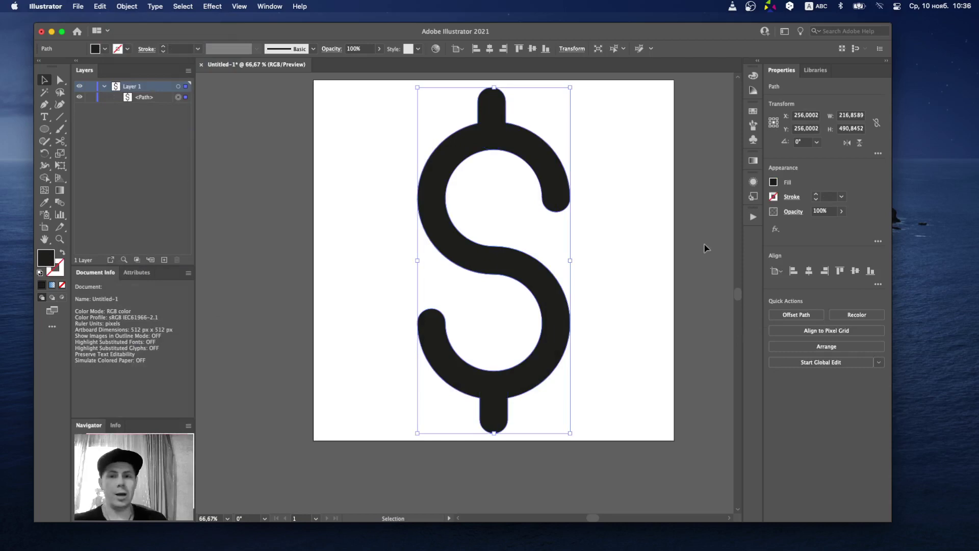
Step: Apply the yellow-to-red gradient swatch as the dollar shape's fill, then deselect it
{"action": "left_click", "coordinate": [774, 182]}
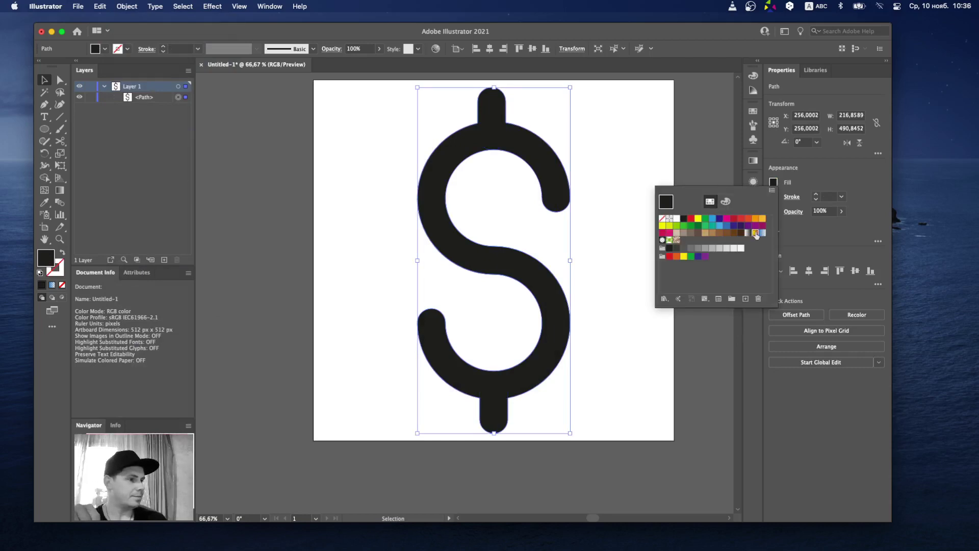
{"action": "left_click", "coordinate": [755, 233]}
{"action": "left_click", "coordinate": [628, 145]}
{"action": "left_click", "coordinate": [670, 266]}
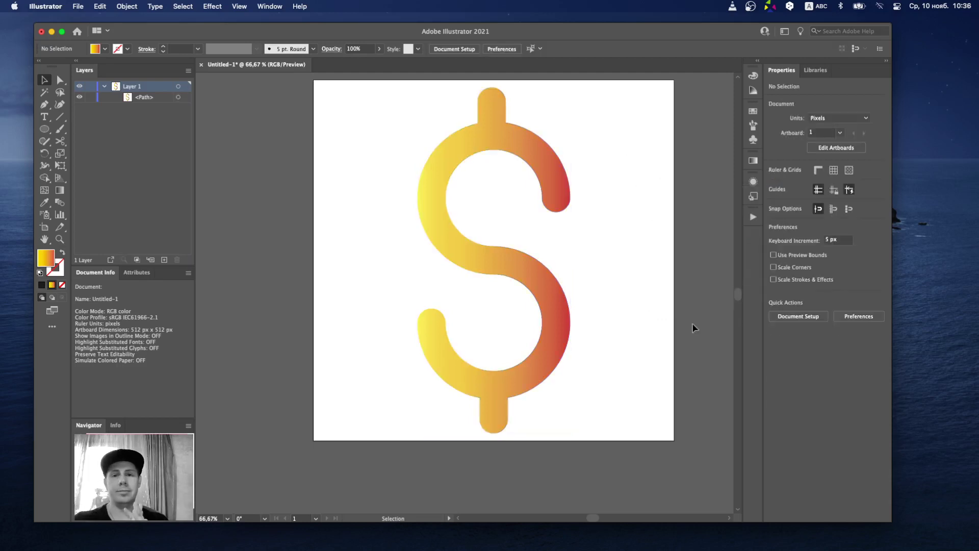